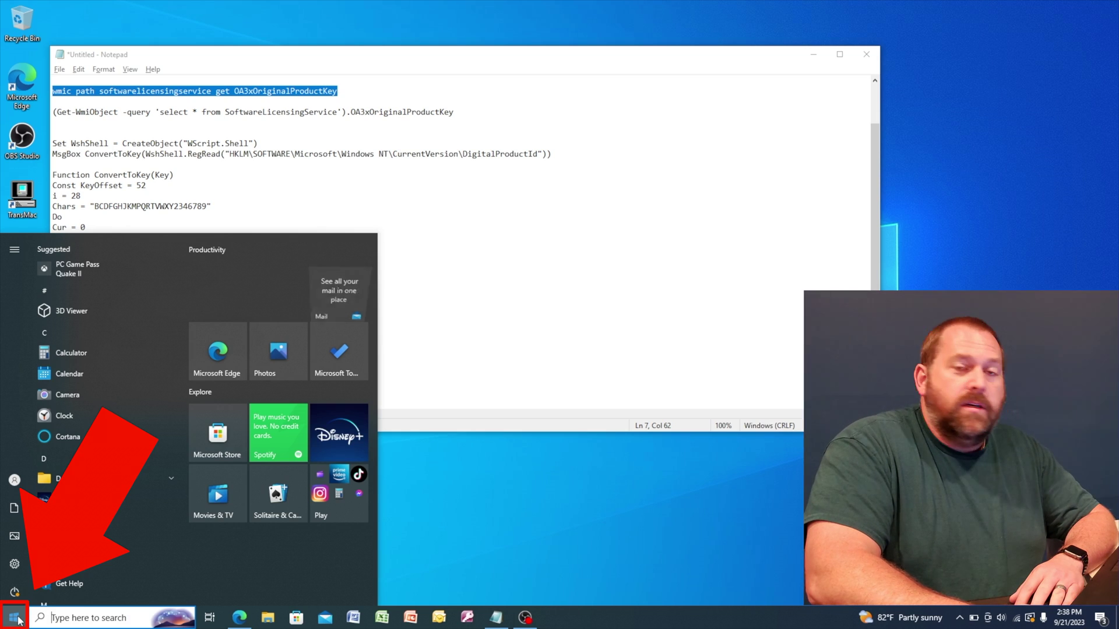
Step: Search for cmd and launch Command Prompt as administrator
type("c")
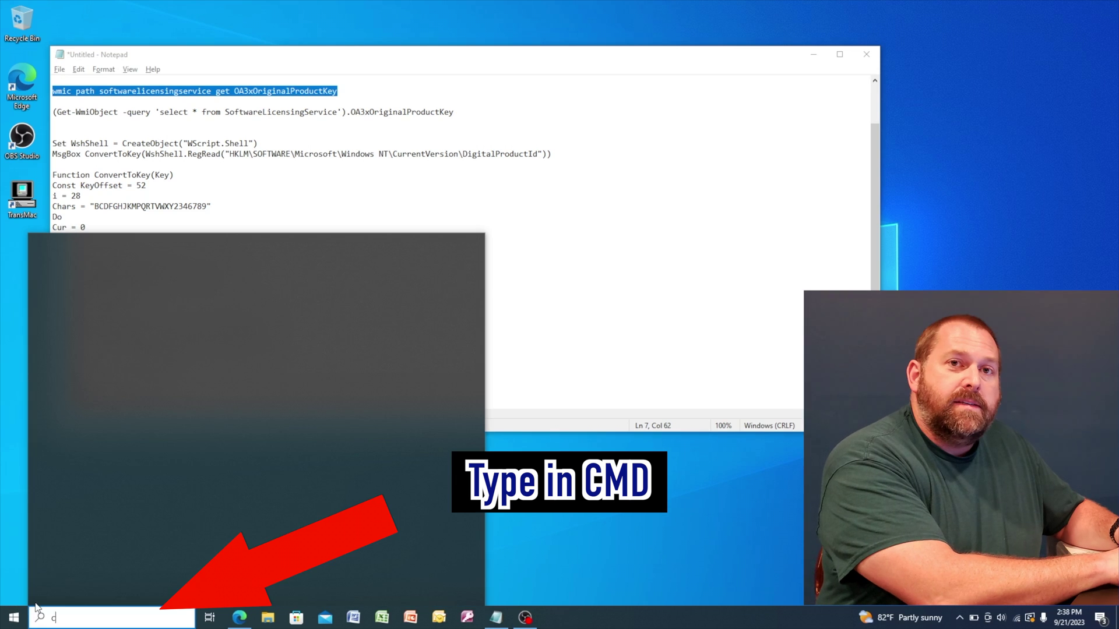
type("md")
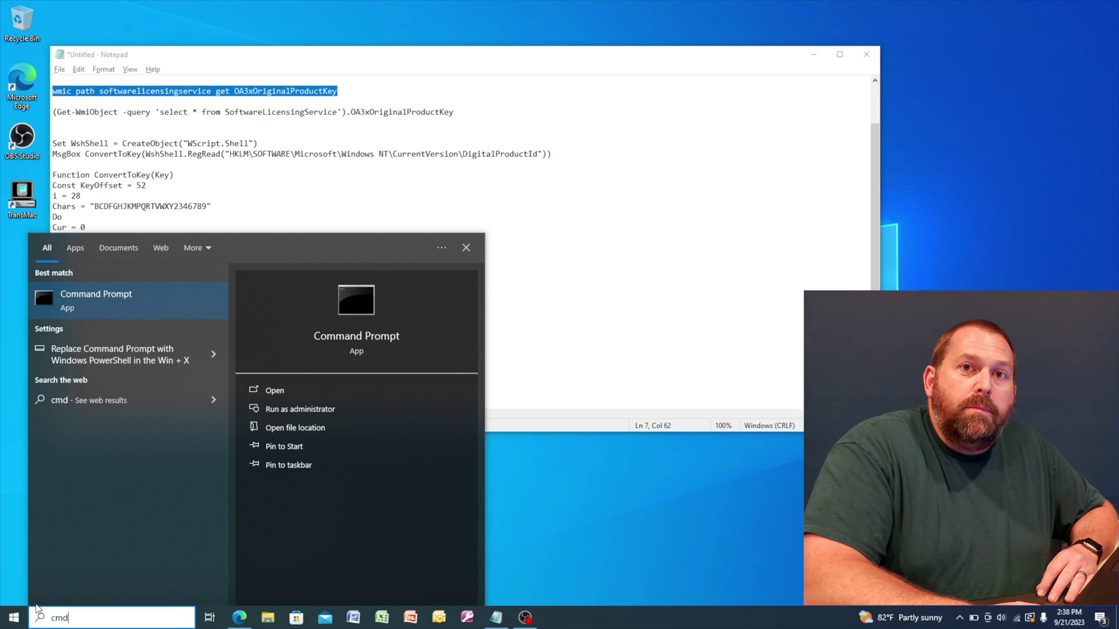
right_click(134, 299)
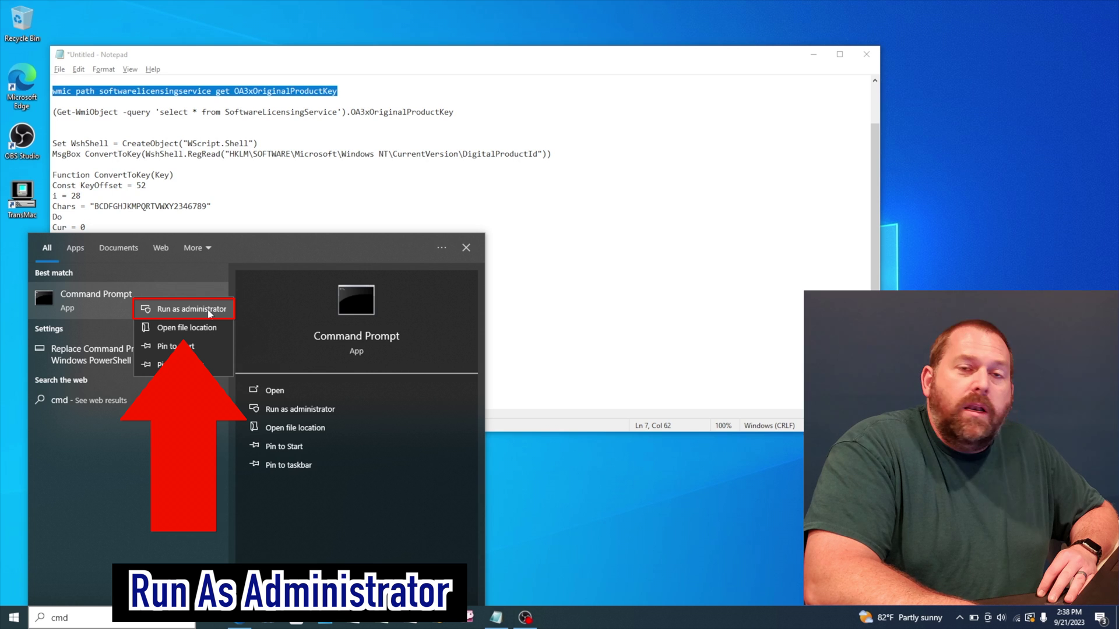
left_click(210, 313)
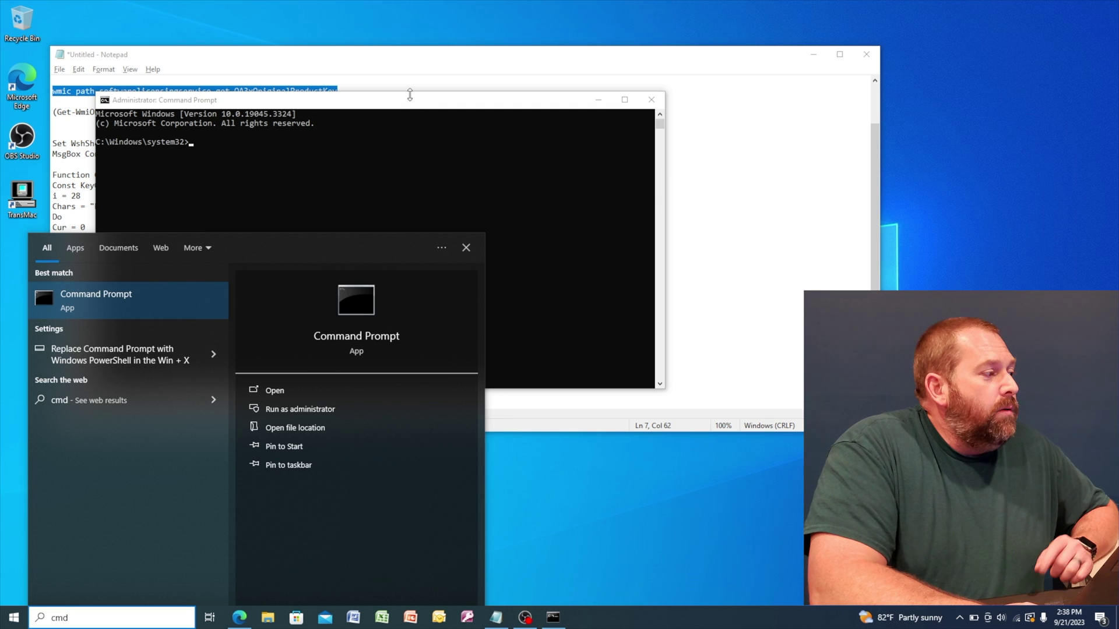
Step: Copy the wmic product-key line from the Notepad script
left_click_drag(411, 100, 457, 138)
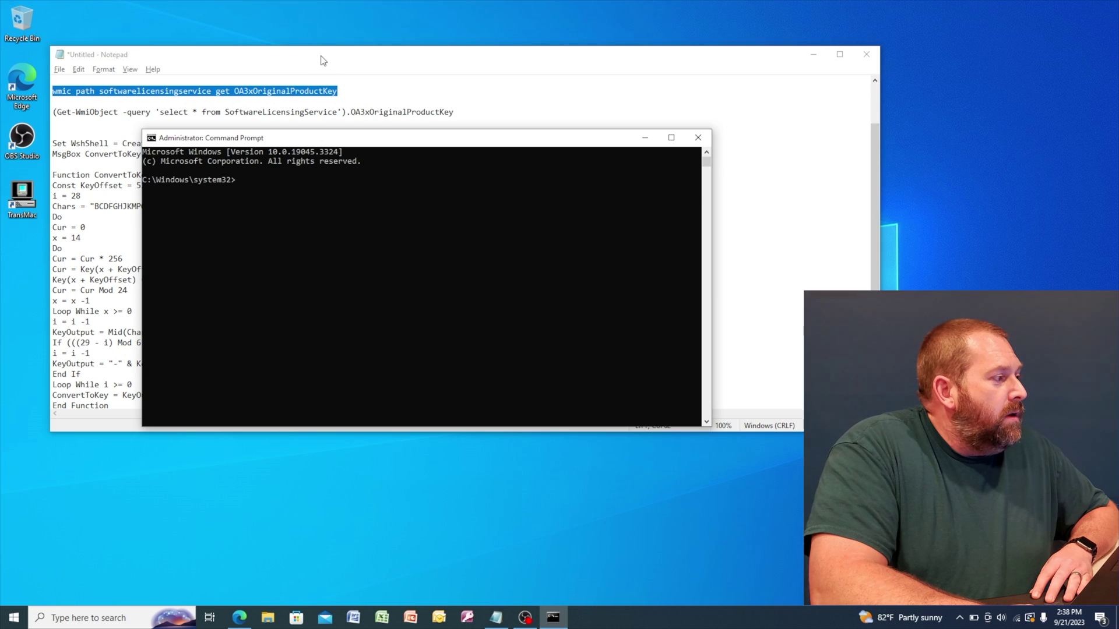
left_click(324, 60)
right_click(291, 94)
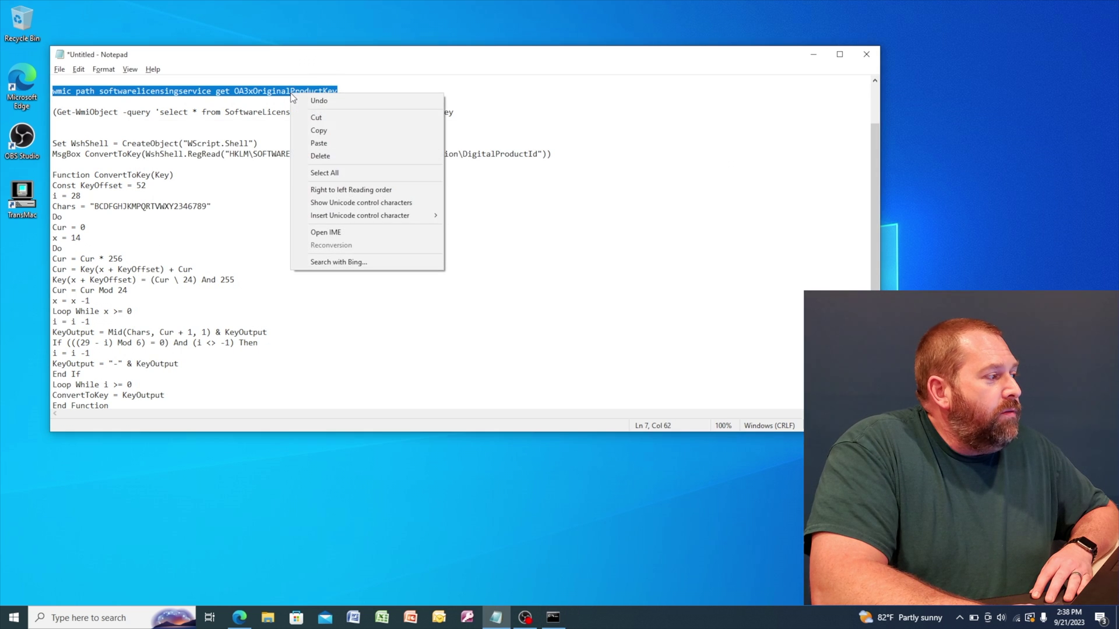
left_click(315, 131)
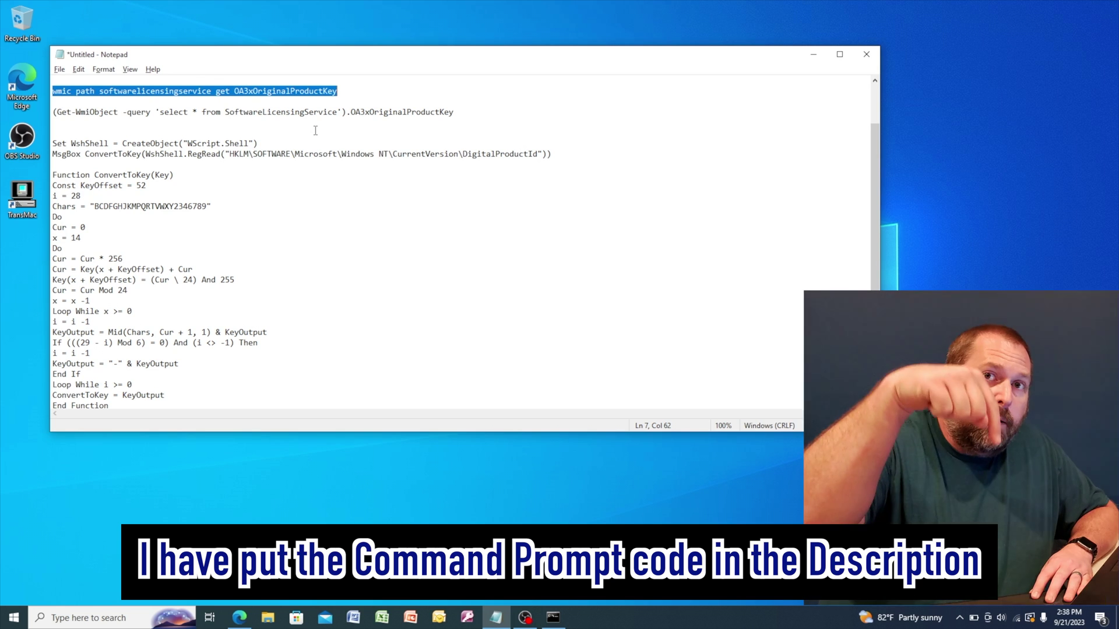
Step: Paste the wmic softwarelicensingservice query into Command Prompt and run it
left_click(553, 617)
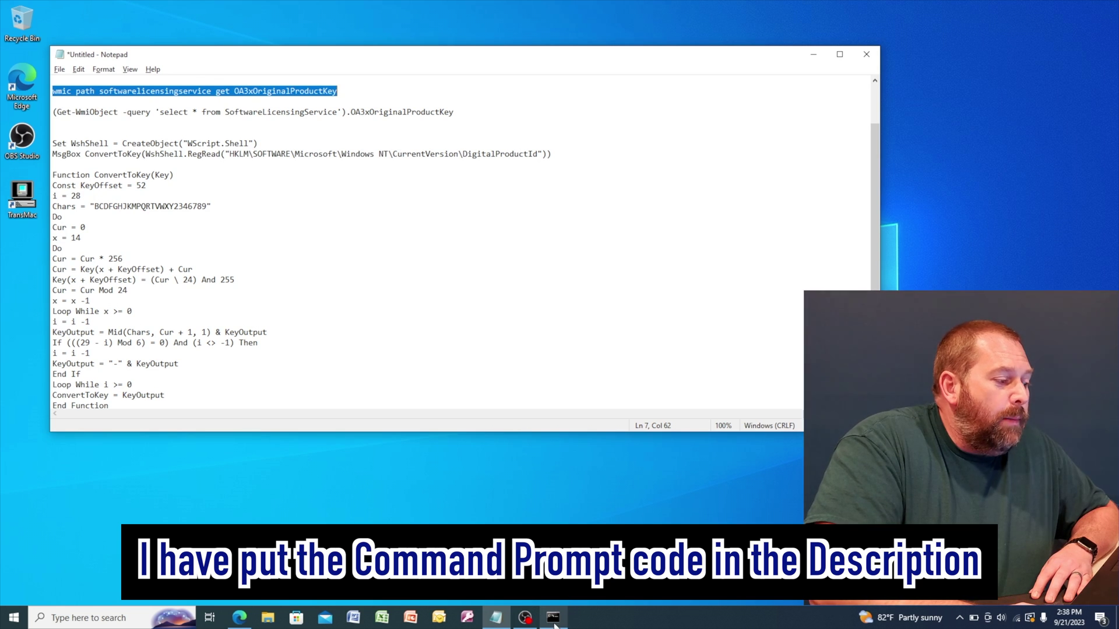
left_click(152, 138)
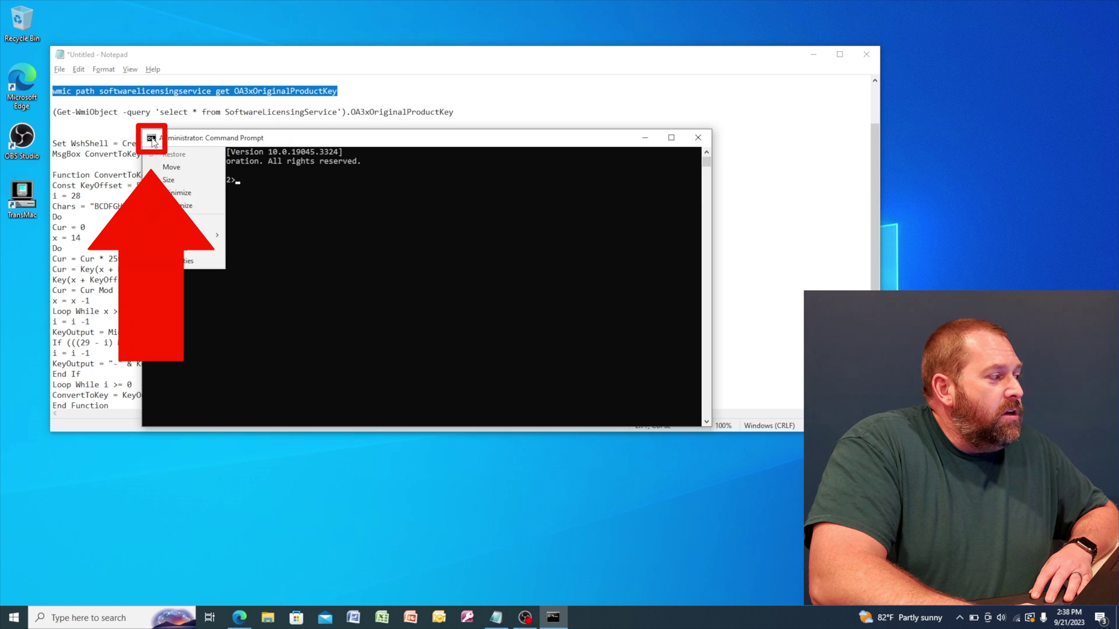
mouse_move(180, 238)
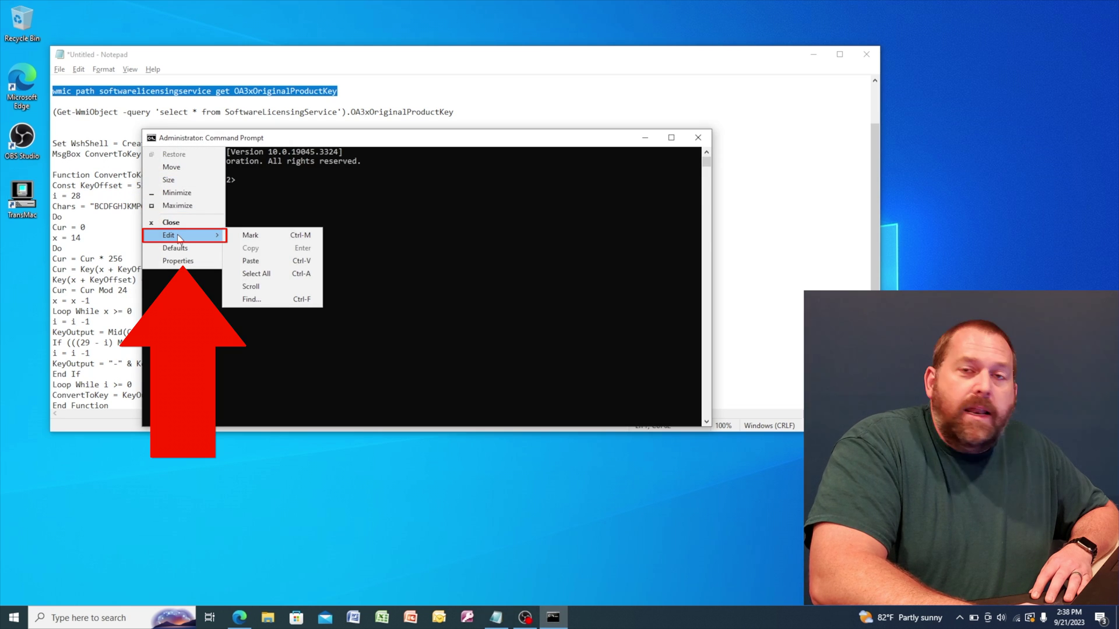
left_click(282, 260)
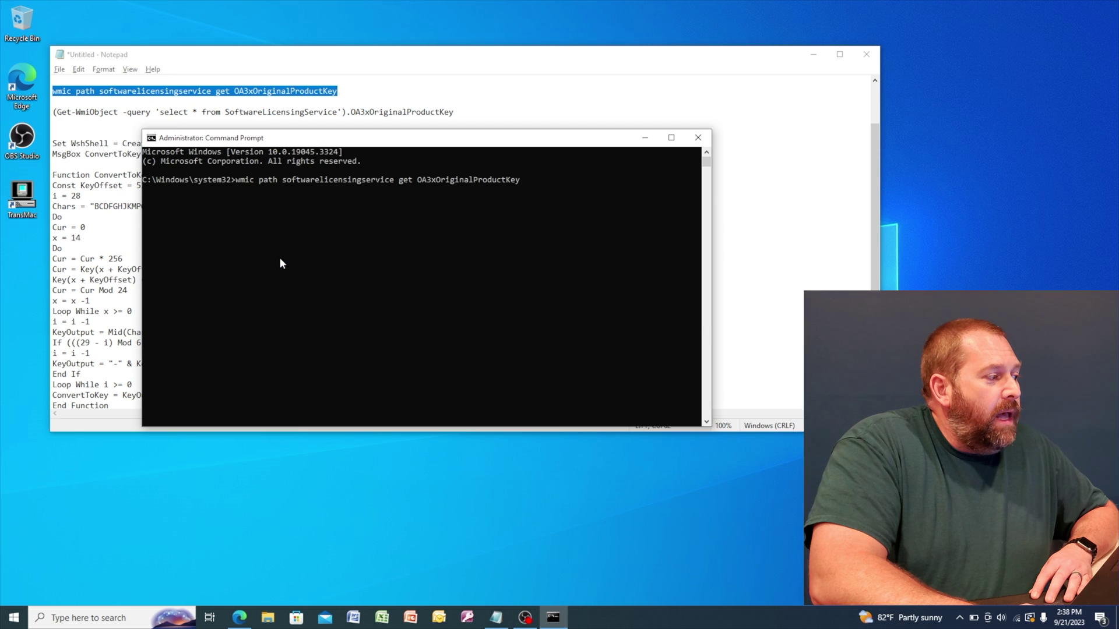
key("Return")
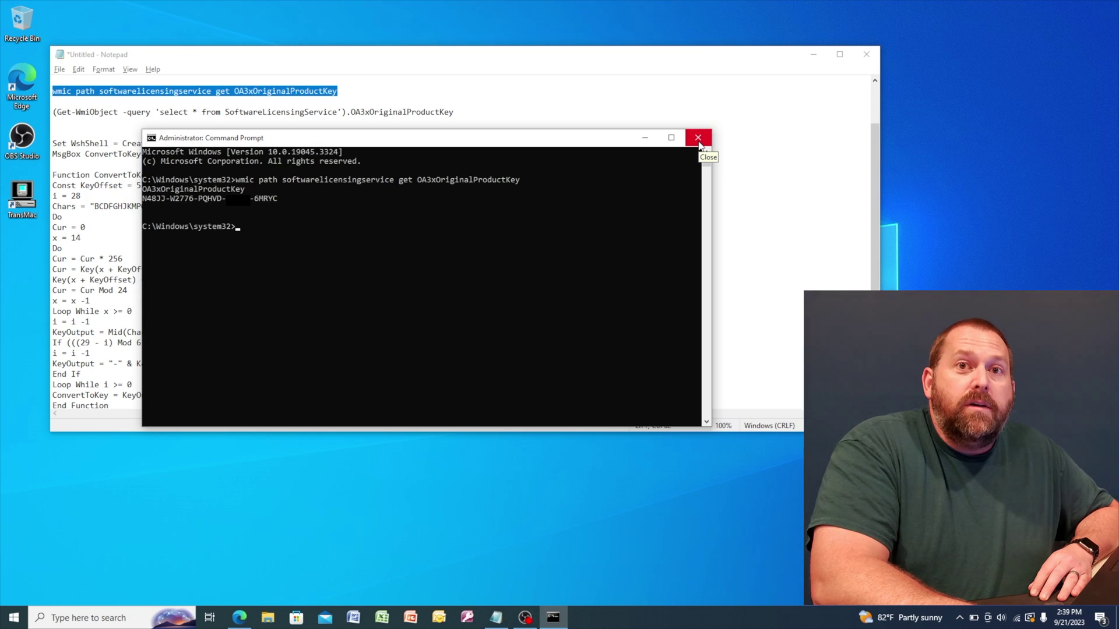
Step: Close Command Prompt and copy the Get-WmiObject query line from the script
left_click(698, 140)
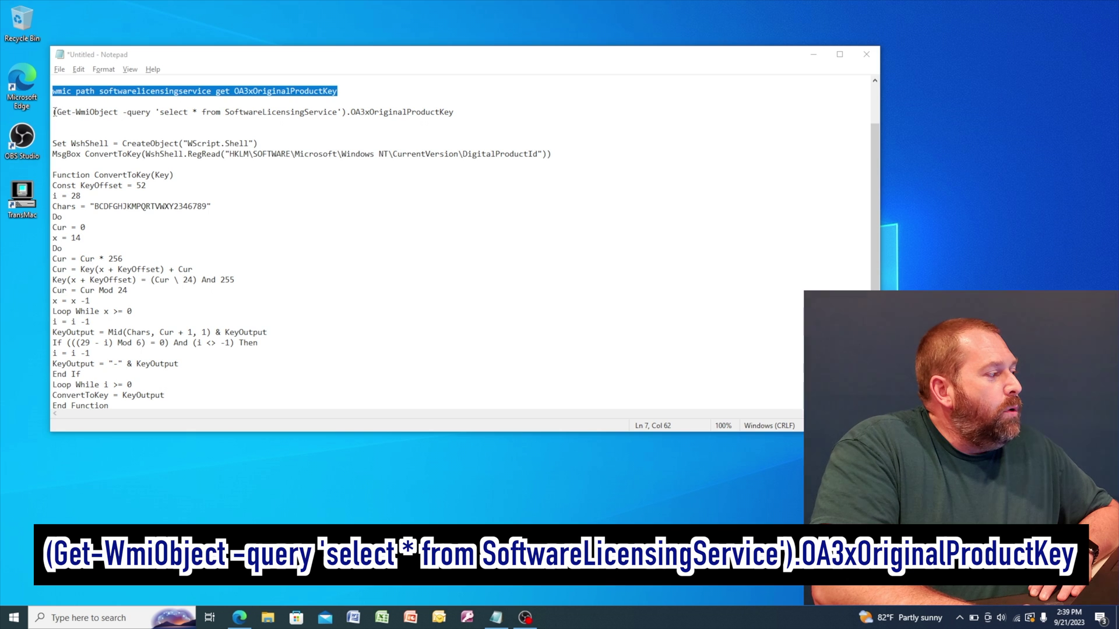
left_click_drag(54, 113, 465, 115)
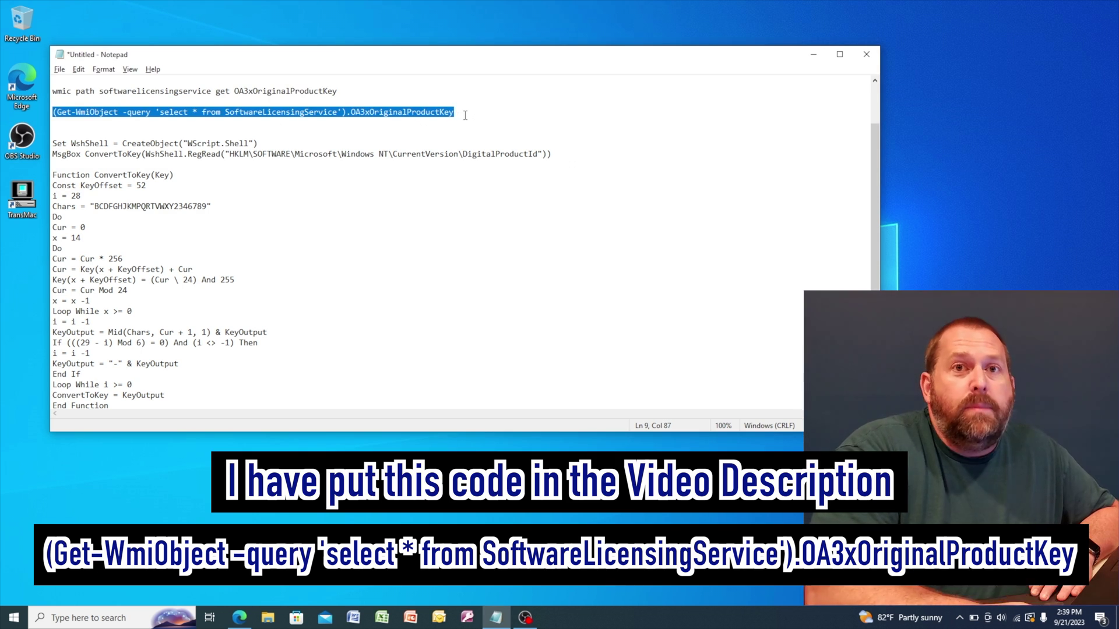
right_click(389, 110)
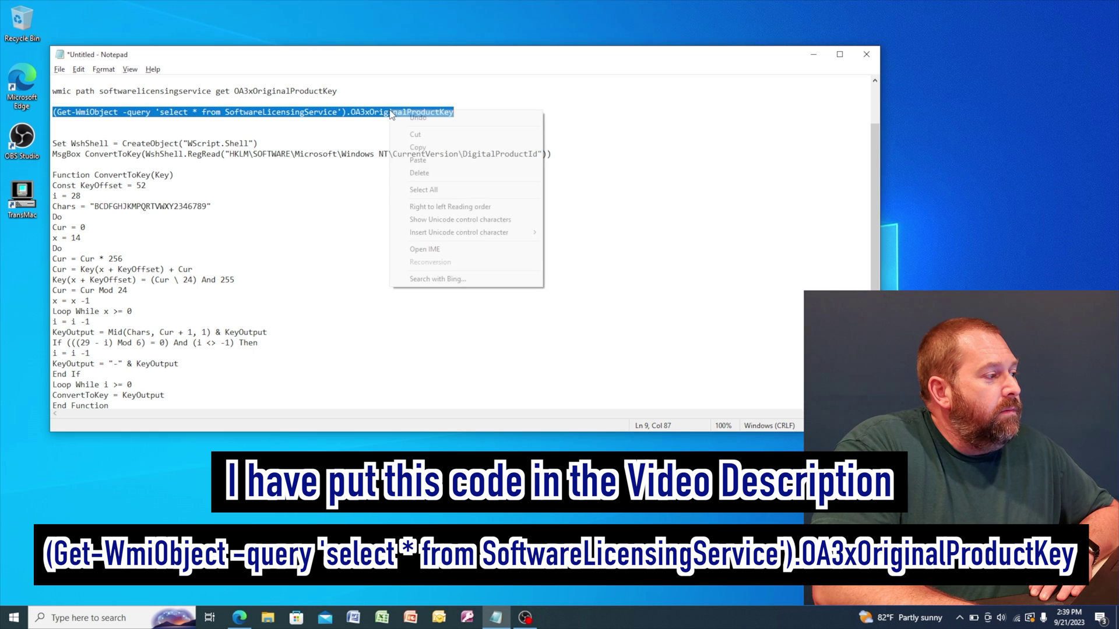
left_click(421, 146)
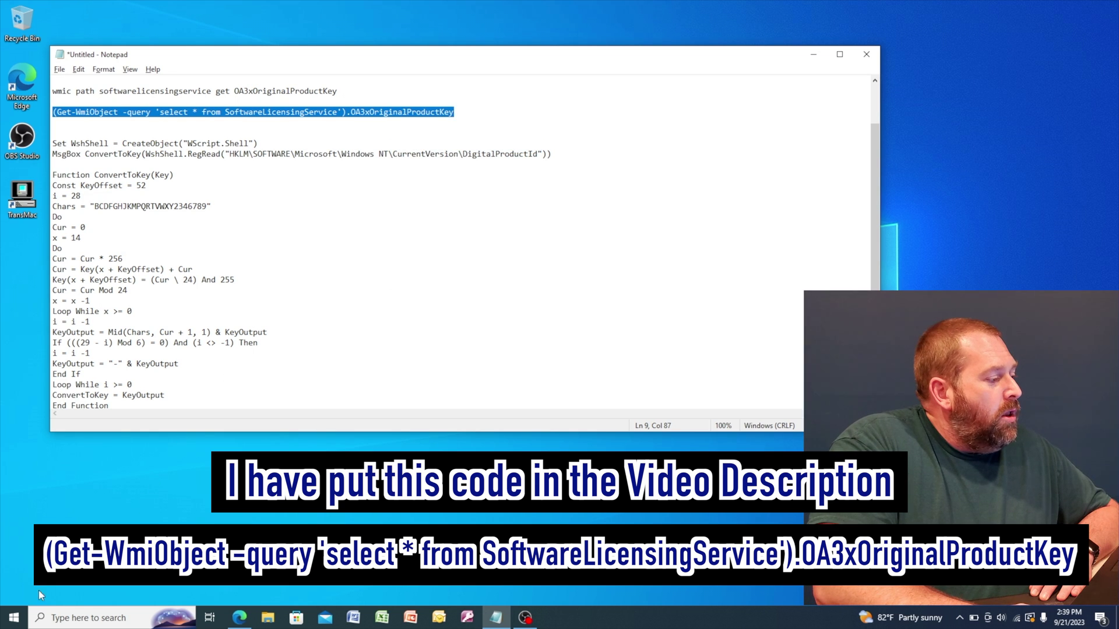
Step: Launch Windows PowerShell as administrator from a powershell search, confirming the elevation prompt
left_click(19, 623)
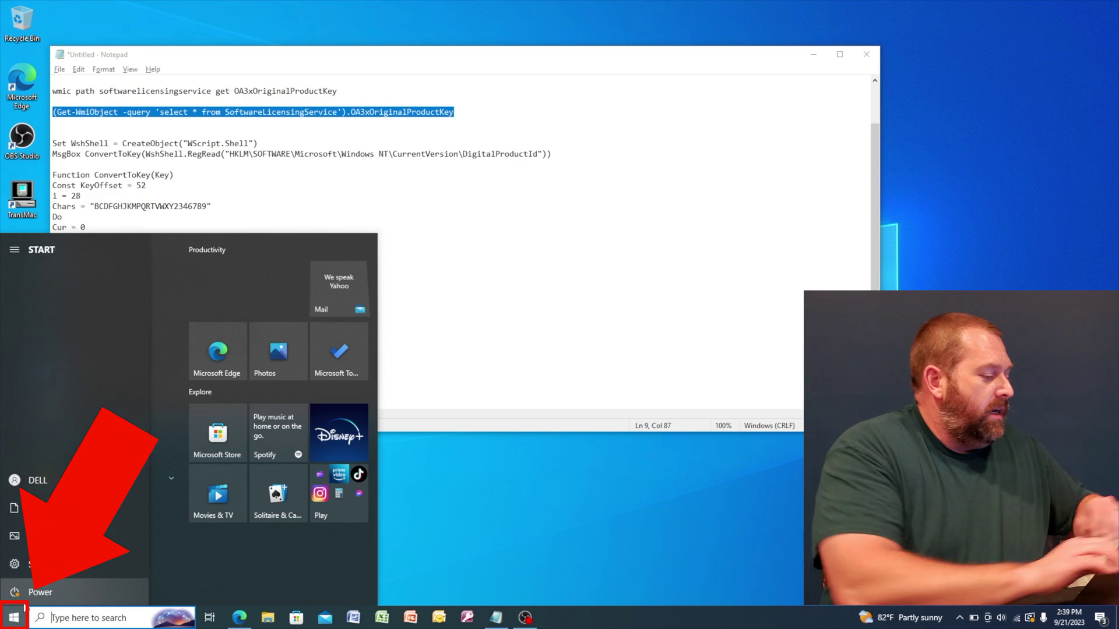
type("powershell")
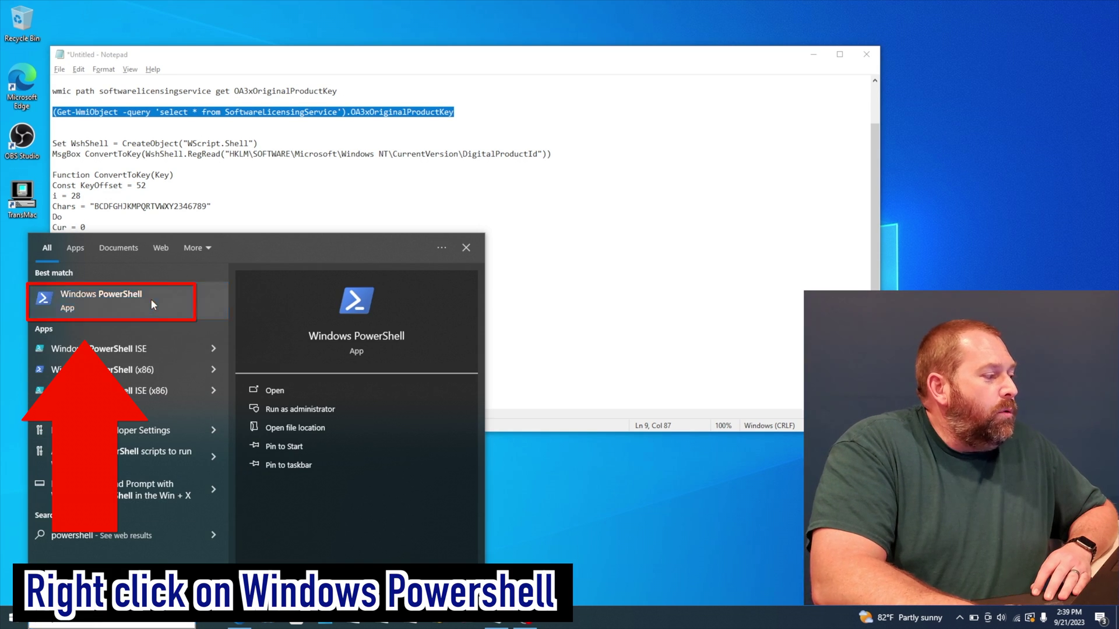
right_click(151, 299)
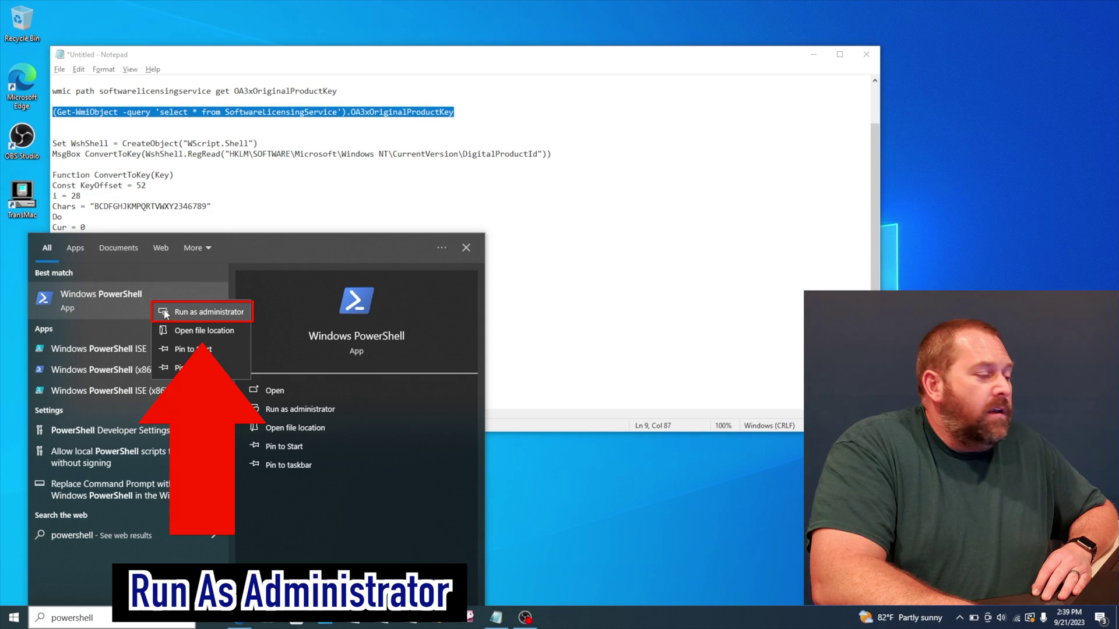
left_click(164, 309)
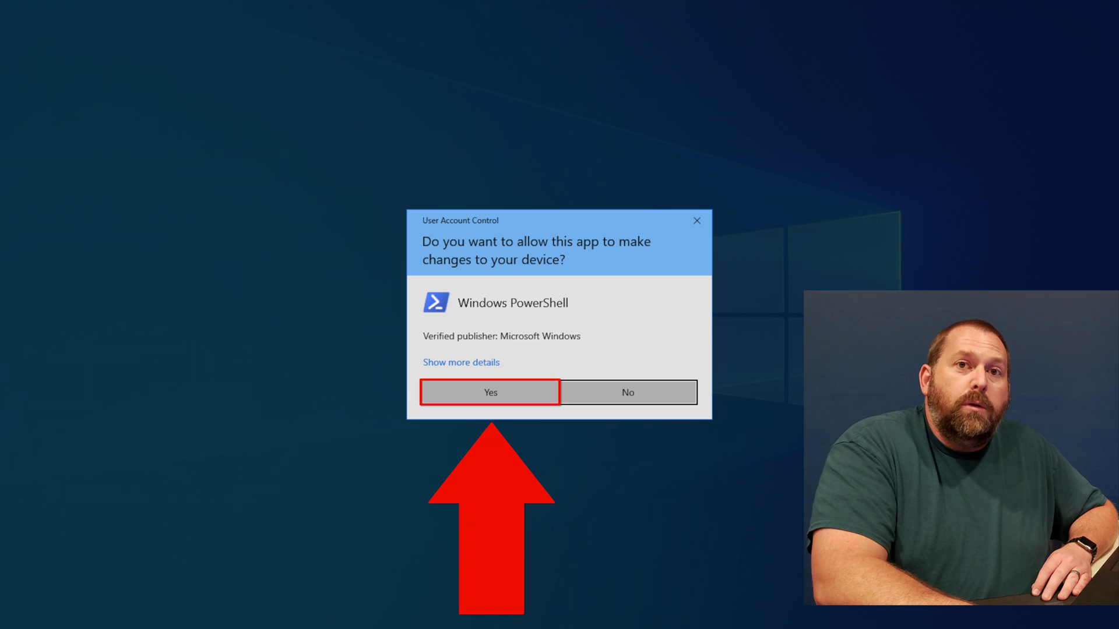
left_click(501, 387)
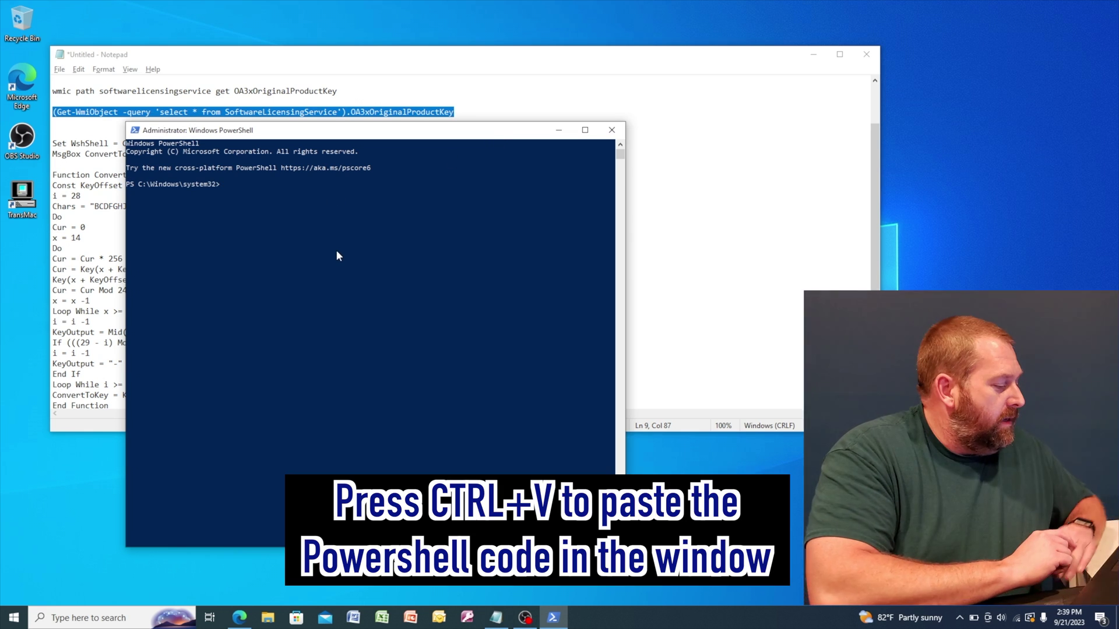
Step: Run the Get-WmiObject SoftwareLicensingService query for OA3xOriginalProductKey, then close PowerShell
key("ctrl+v")
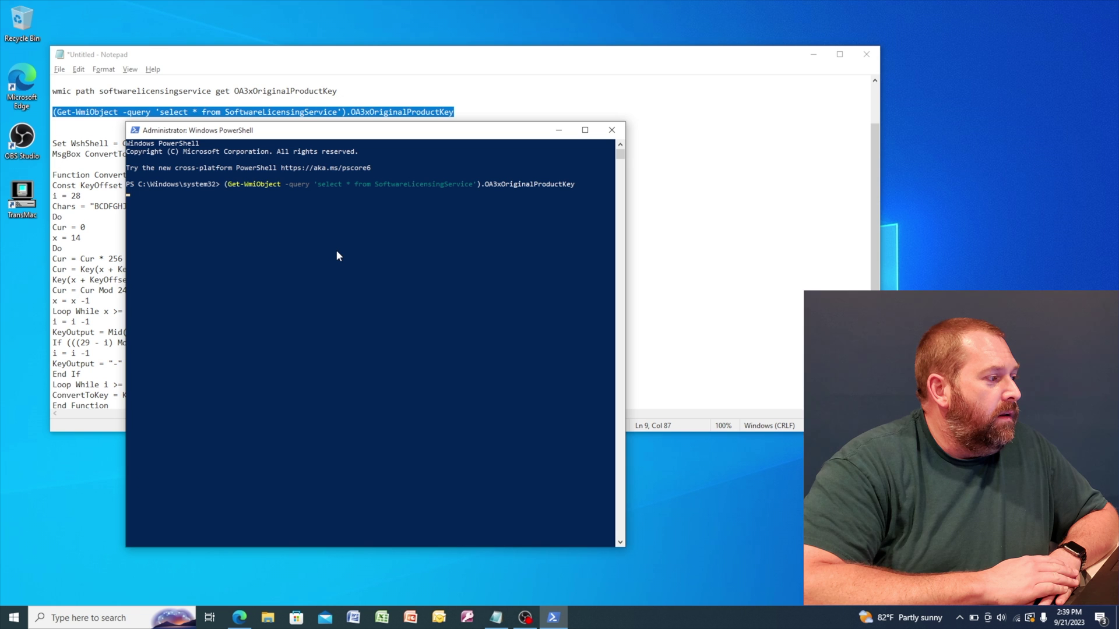
key("Return")
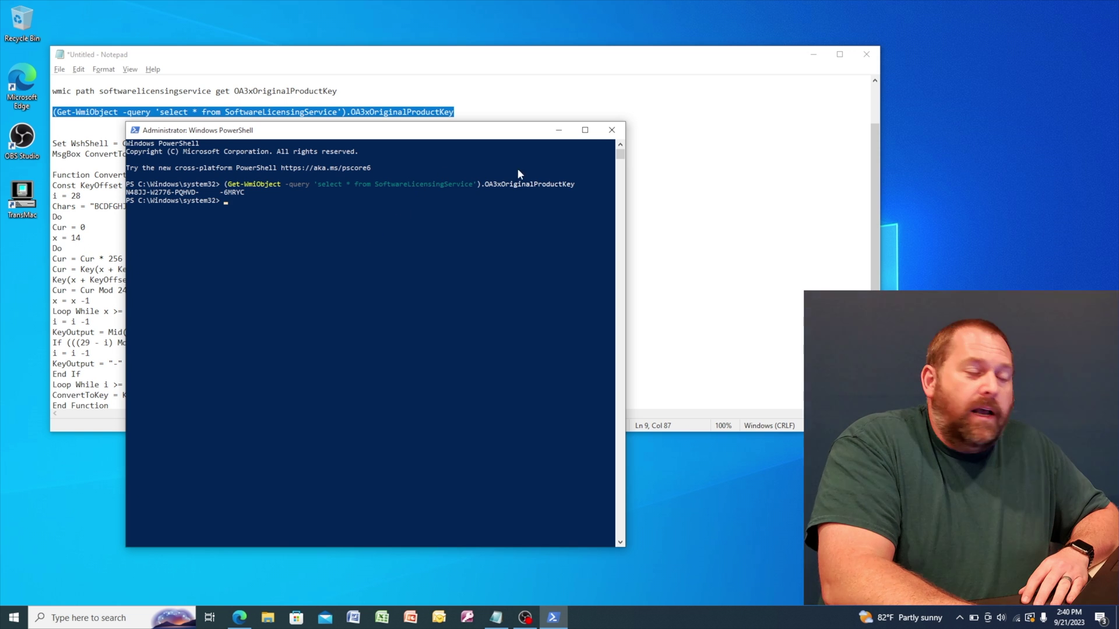
left_click(613, 130)
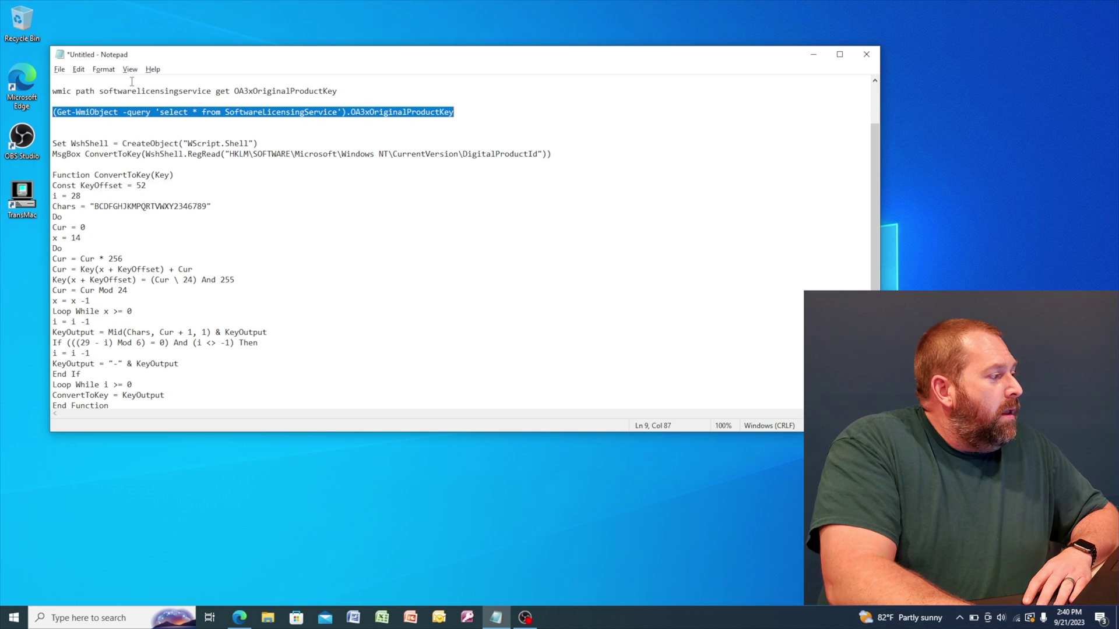
Step: Copy the VBScript product-key code from the notes
left_click_drag(53, 143, 143, 353)
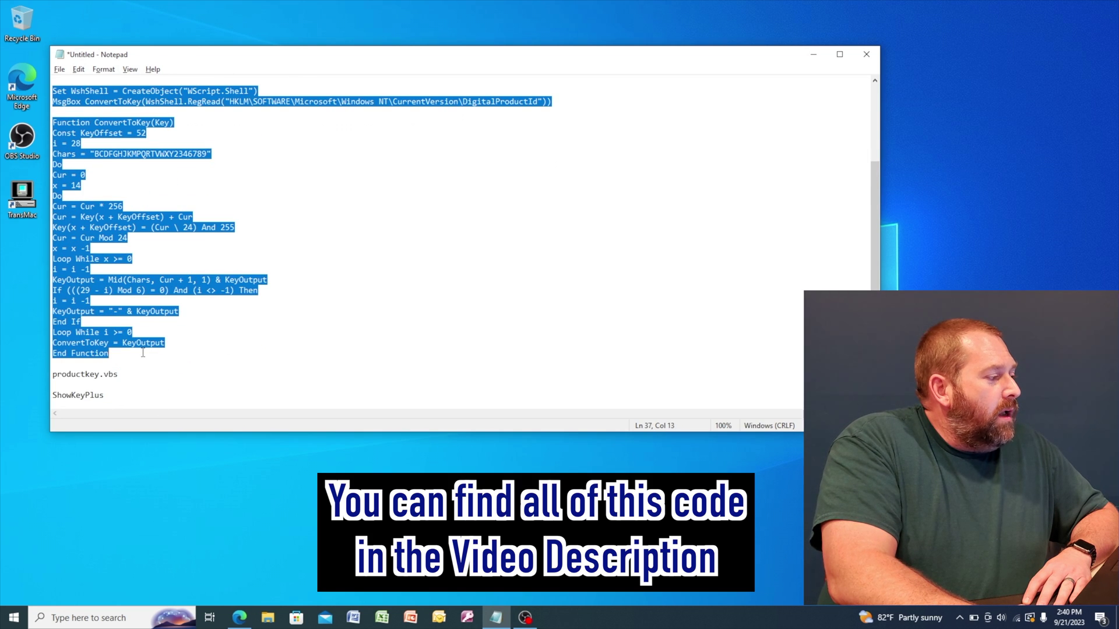
right_click(69, 289)
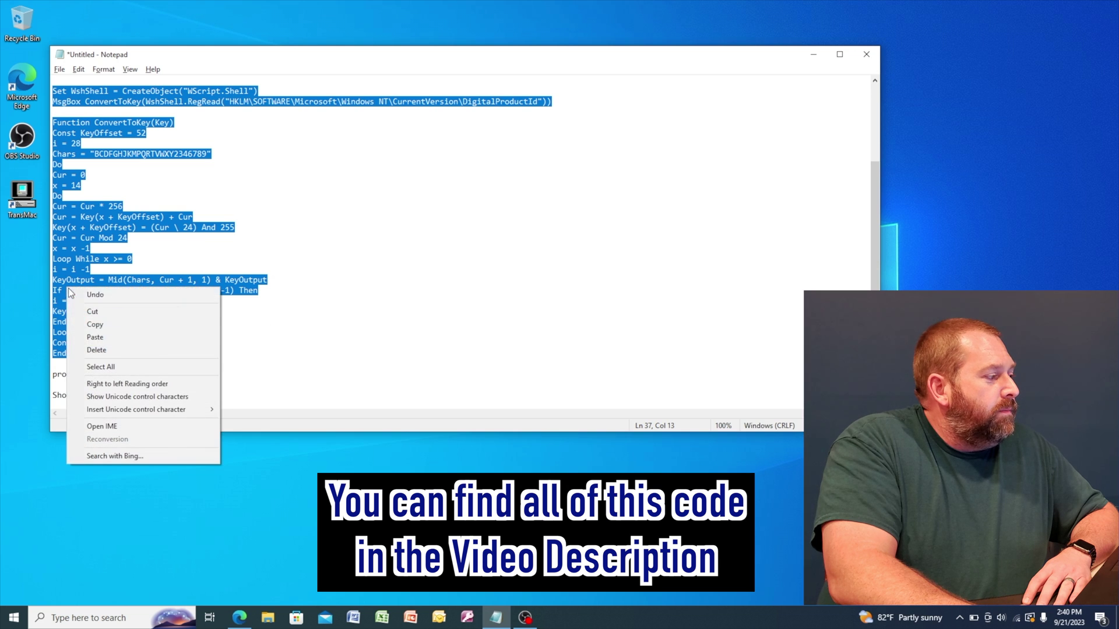
left_click(102, 322)
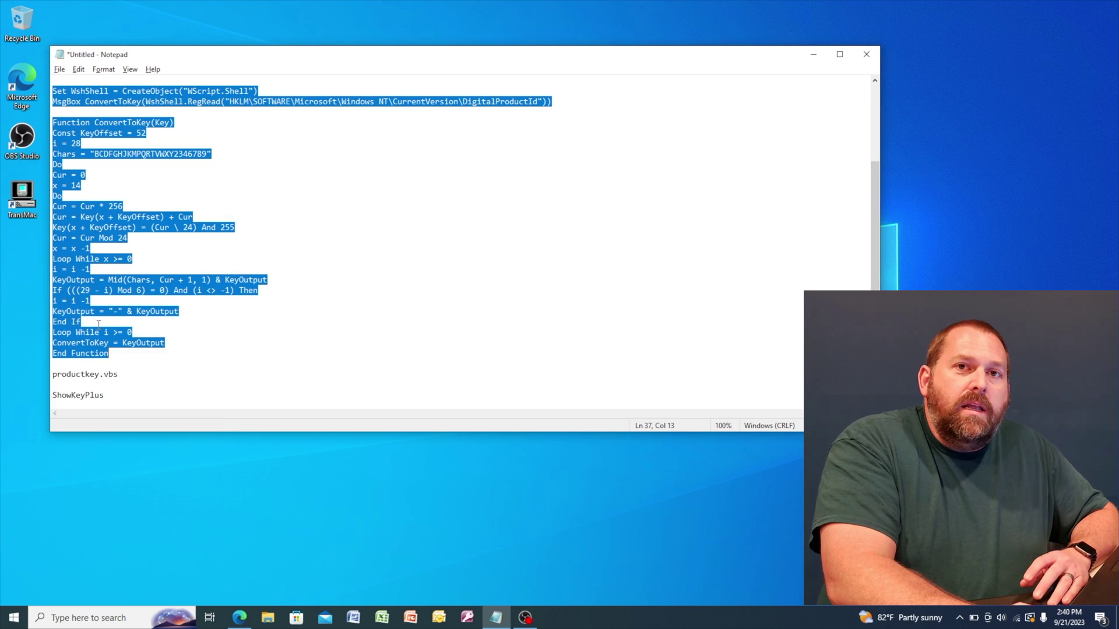
Step: Open a new blank Notepad window from a notepad search
left_click(13, 618)
type("notepad")
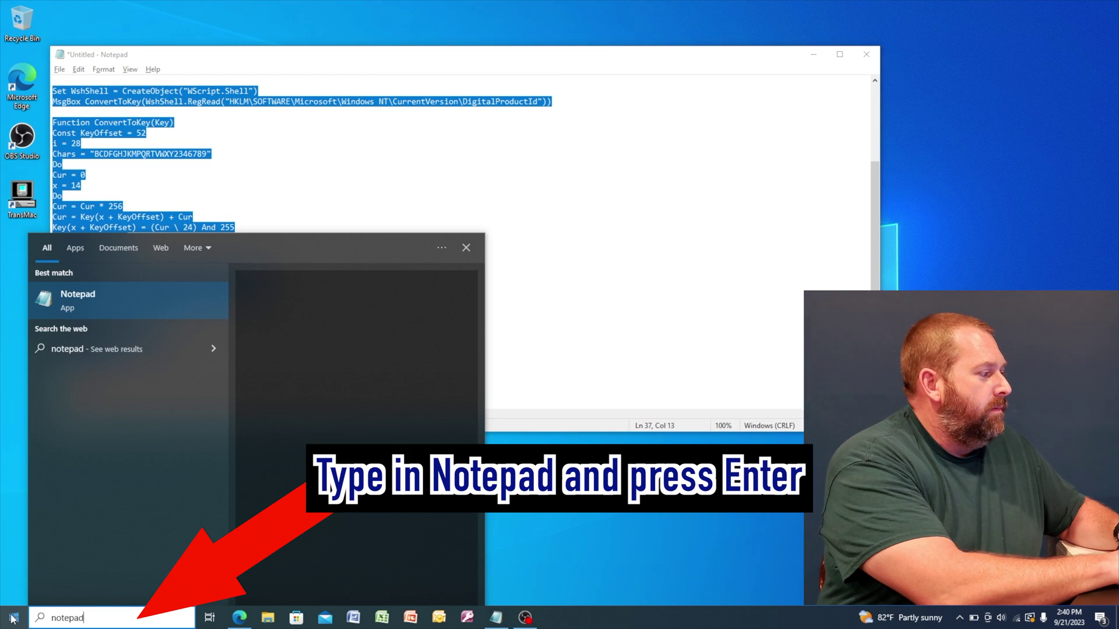
key("Return")
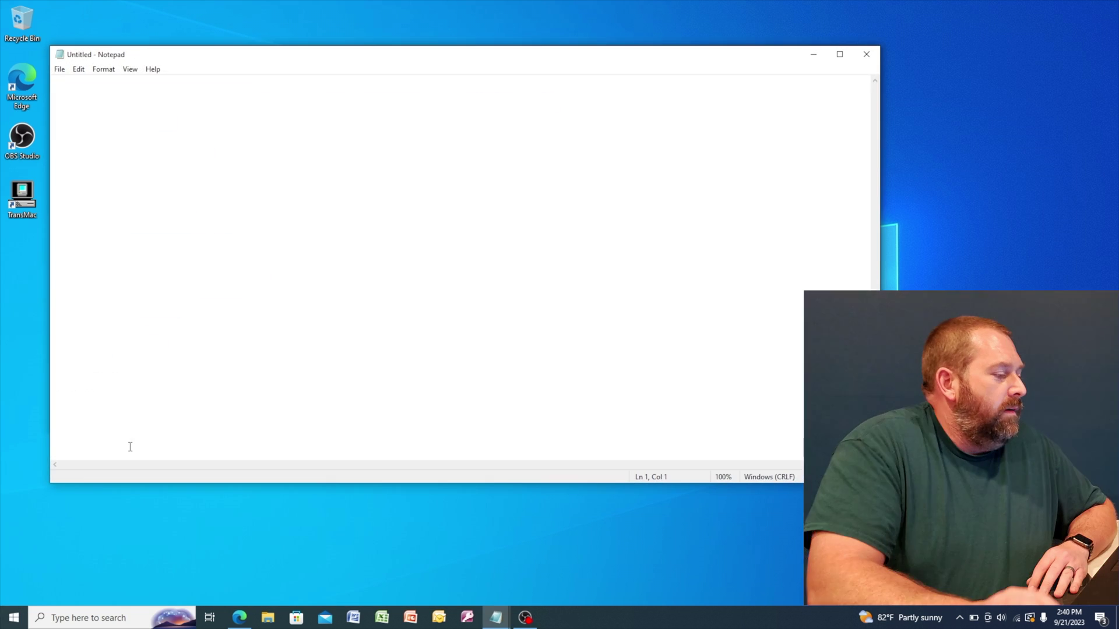
Step: Paste the VBScript and save it to Documents as productkey.vbs with type All Files
right_click(110, 105)
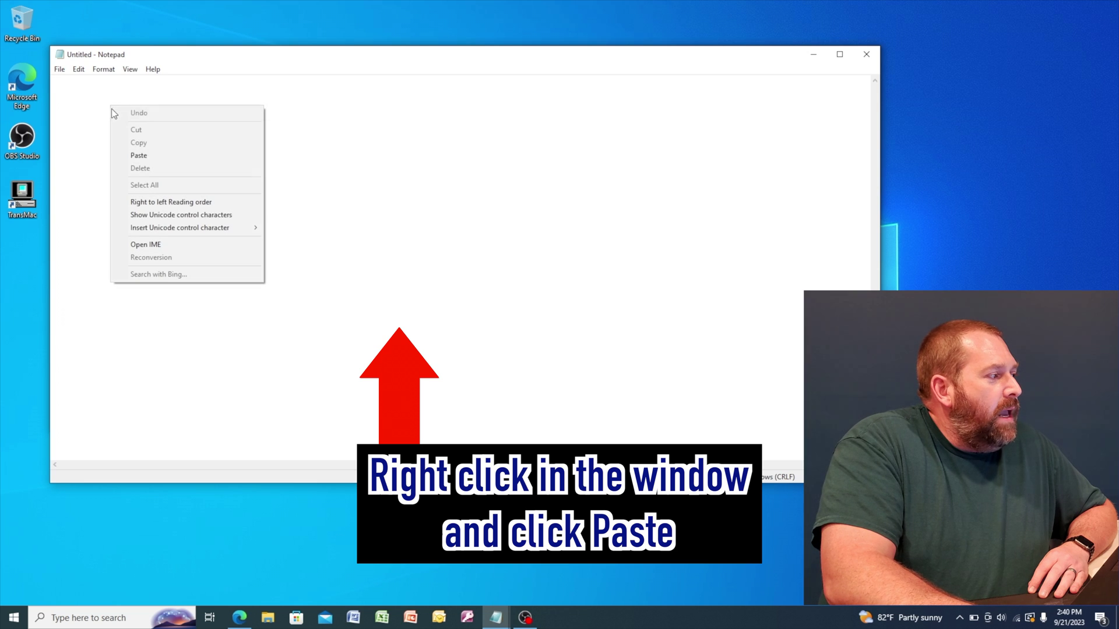
left_click(147, 155)
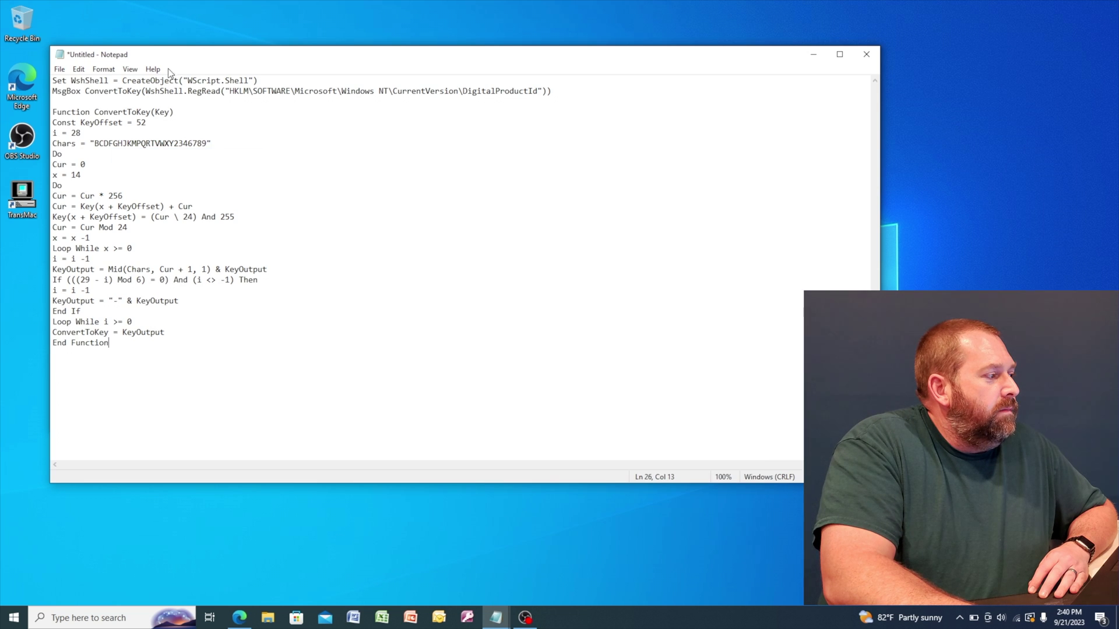
left_click(60, 69)
left_click(84, 135)
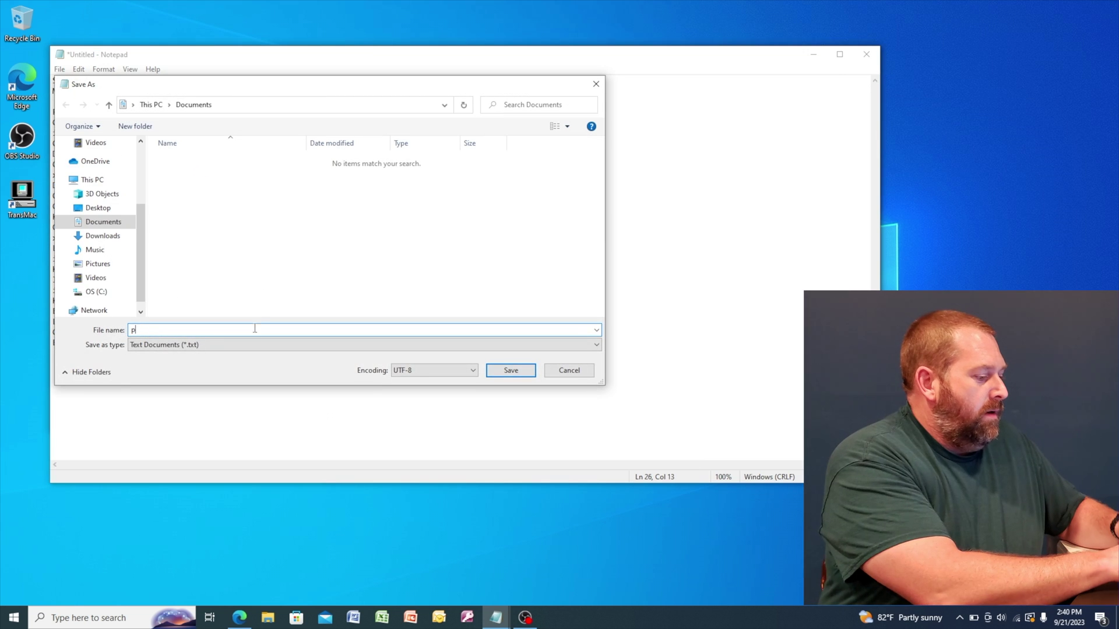
type("produce")
key("BackSpace")
type("tke")
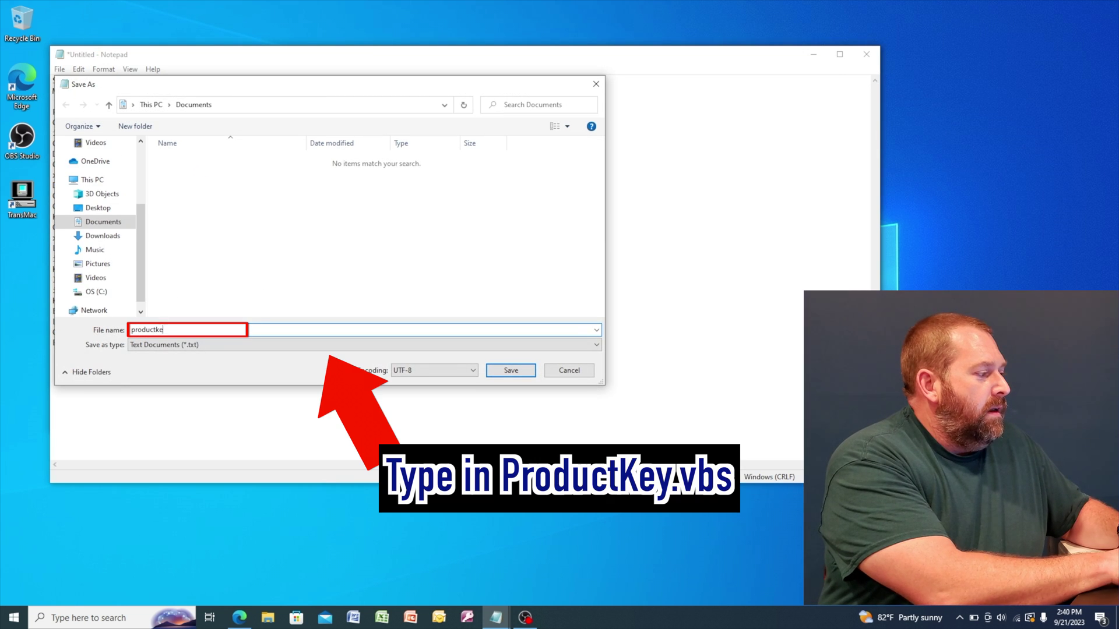
type("y.vbs")
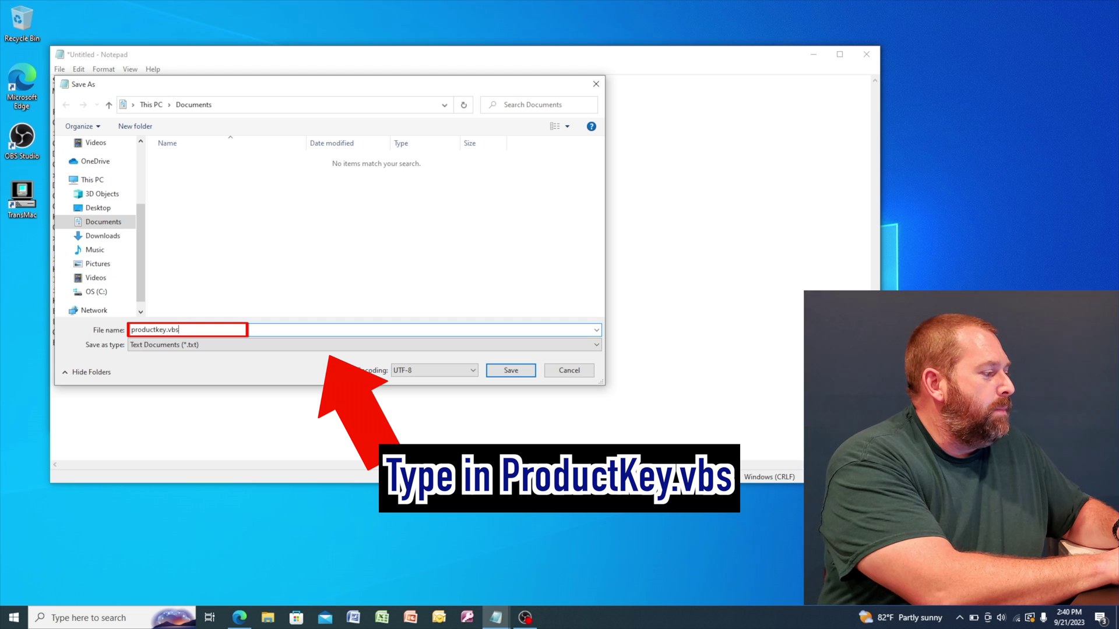
left_click(165, 344)
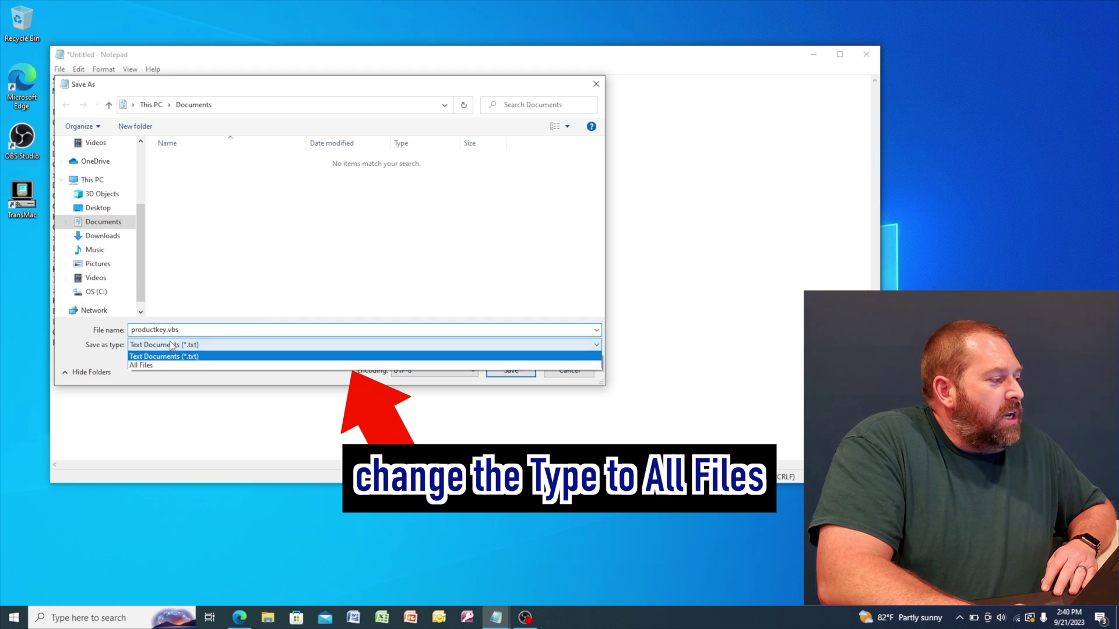
left_click(163, 366)
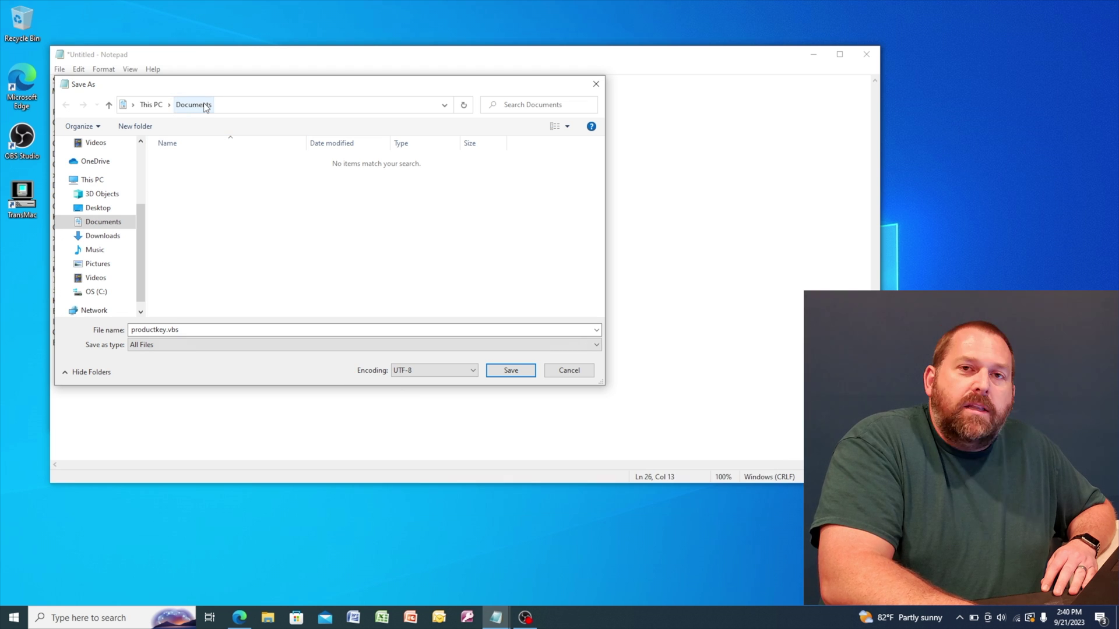
left_click(508, 373)
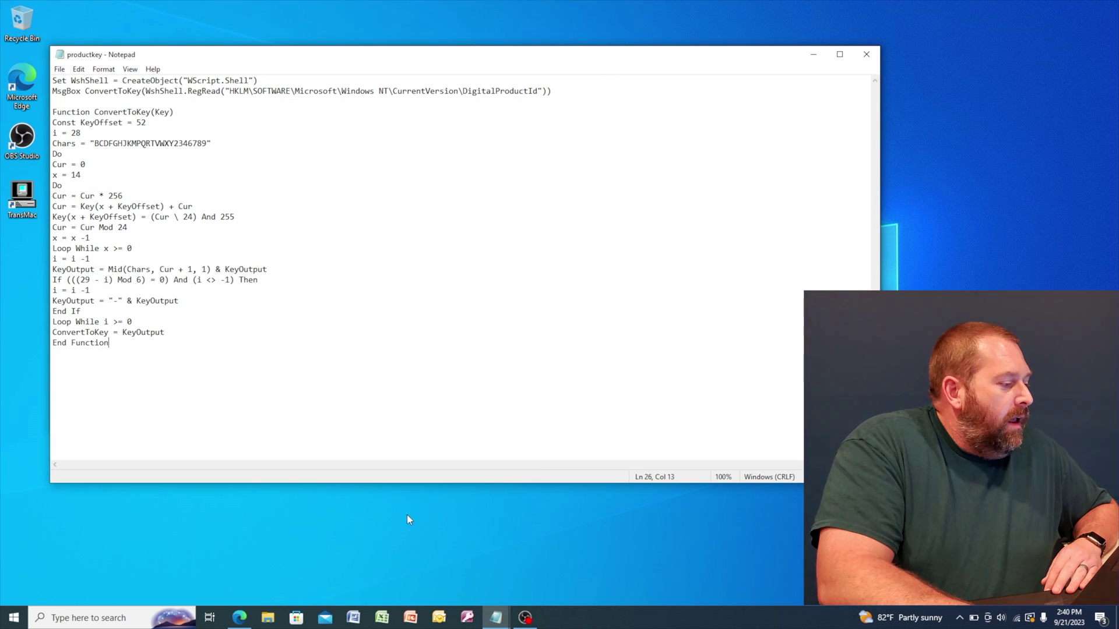
Step: Run productkey.vbs from Documents, dismiss the product key popup, and close File Explorer
left_click(268, 619)
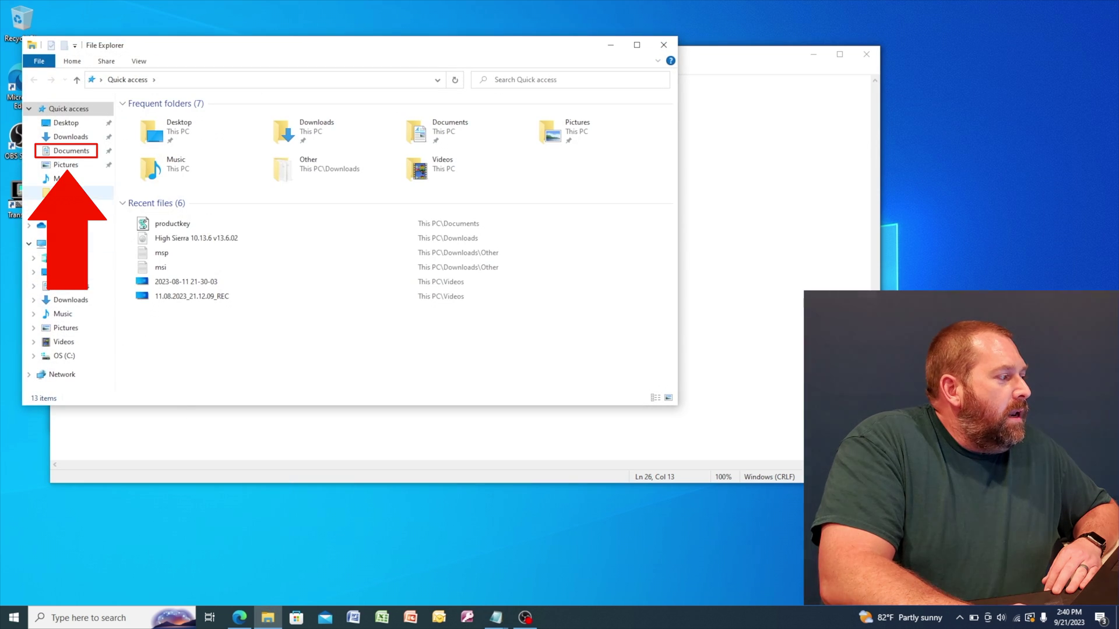
left_click(73, 152)
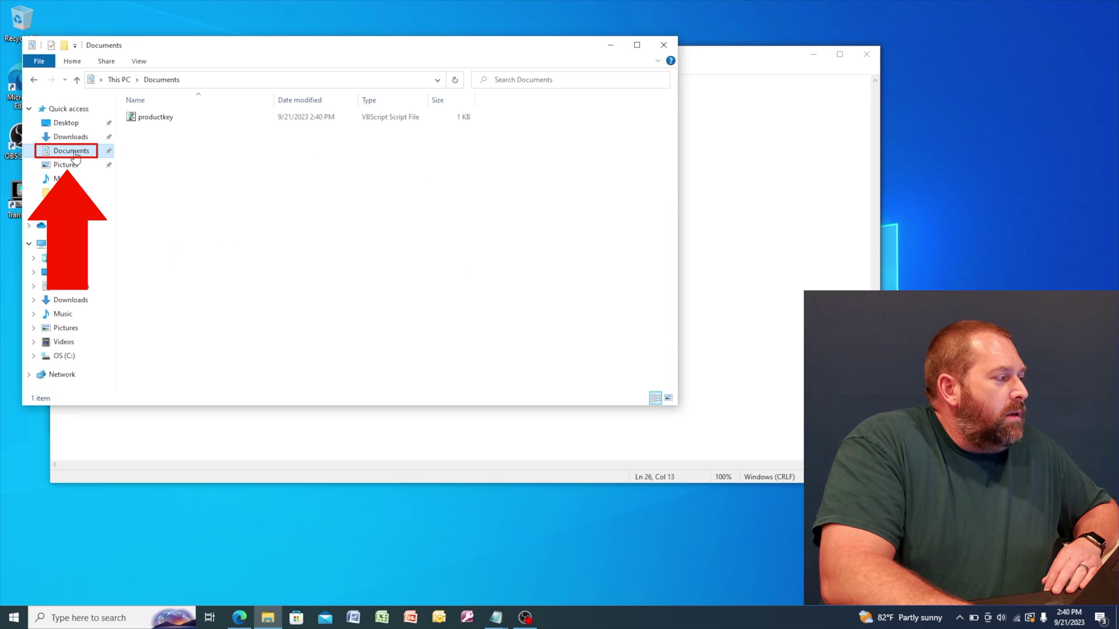
double_click(156, 118)
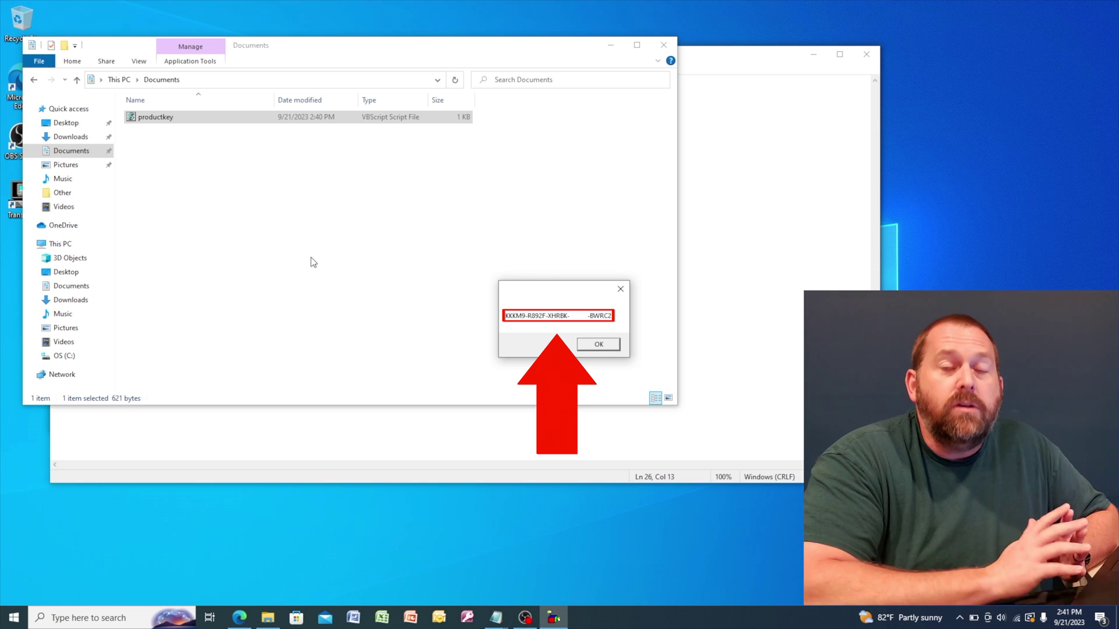
left_click(595, 348)
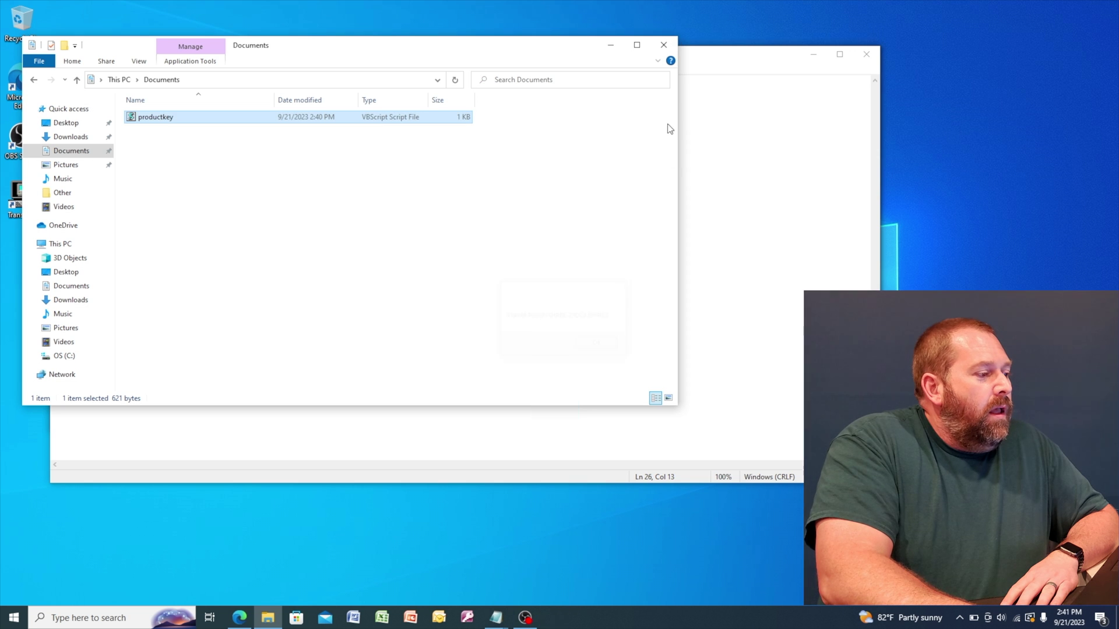
left_click(670, 50)
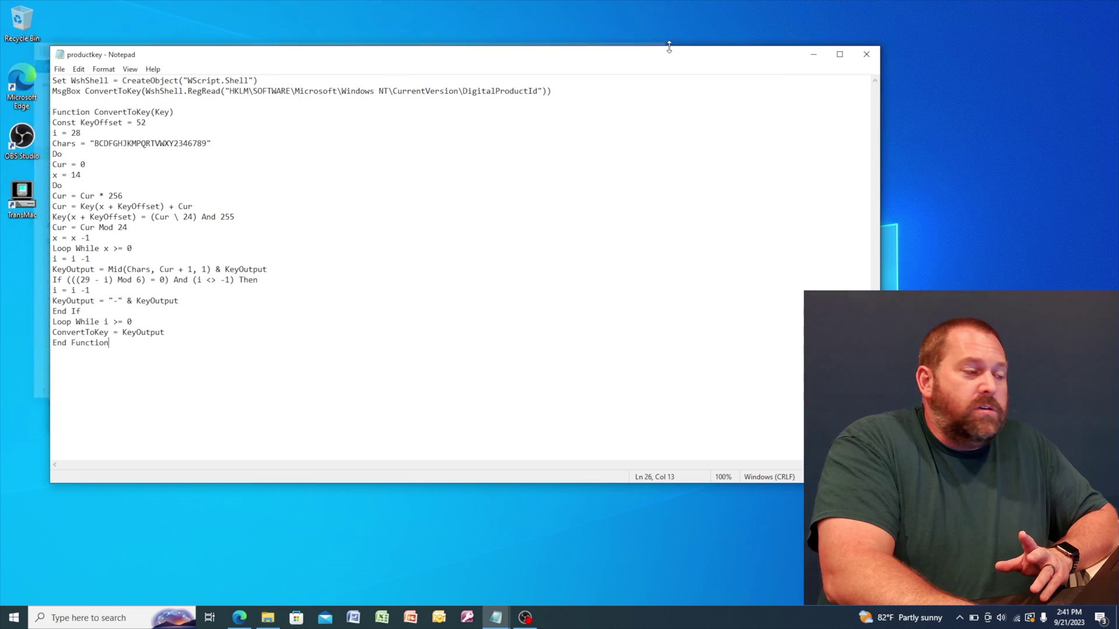
Step: Close the productkey.vbs Notepad window and clear the selection in the original notes
left_click(866, 54)
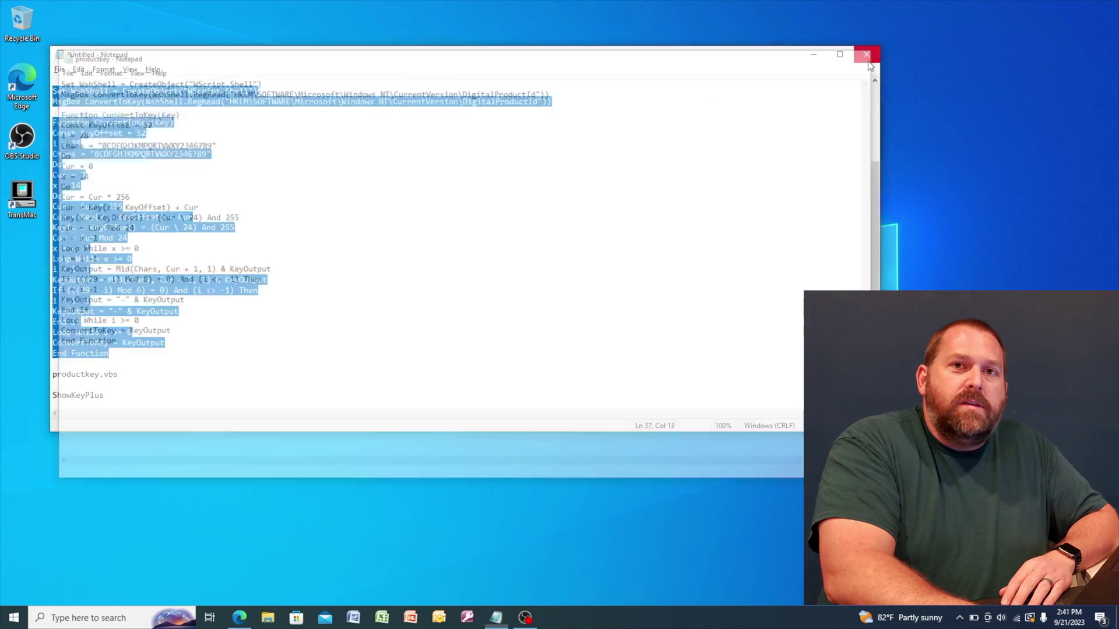
left_click(207, 399)
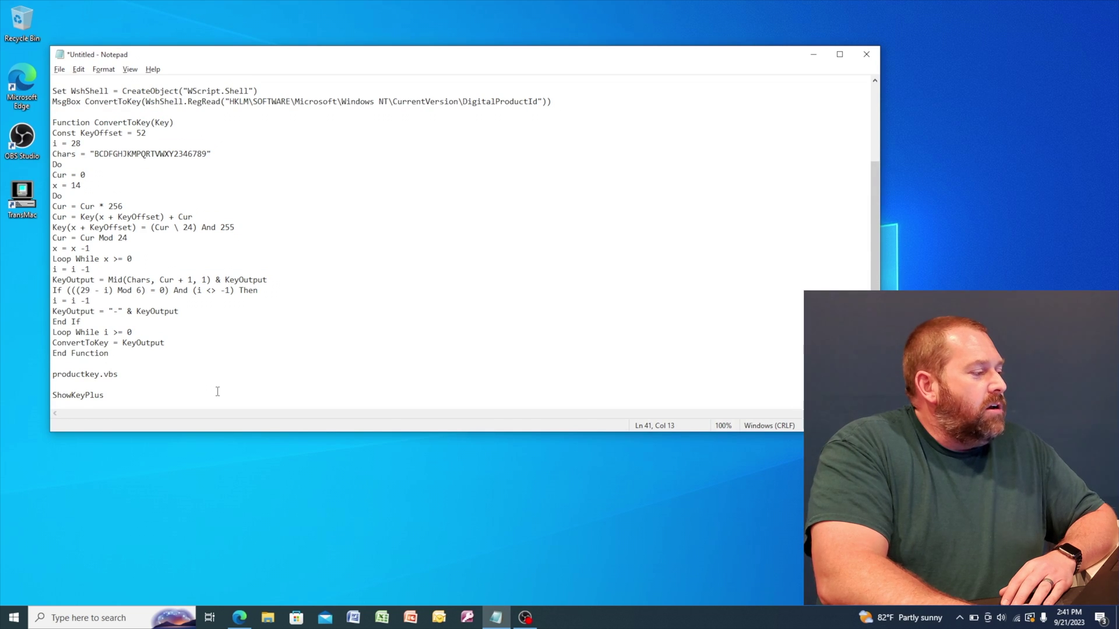